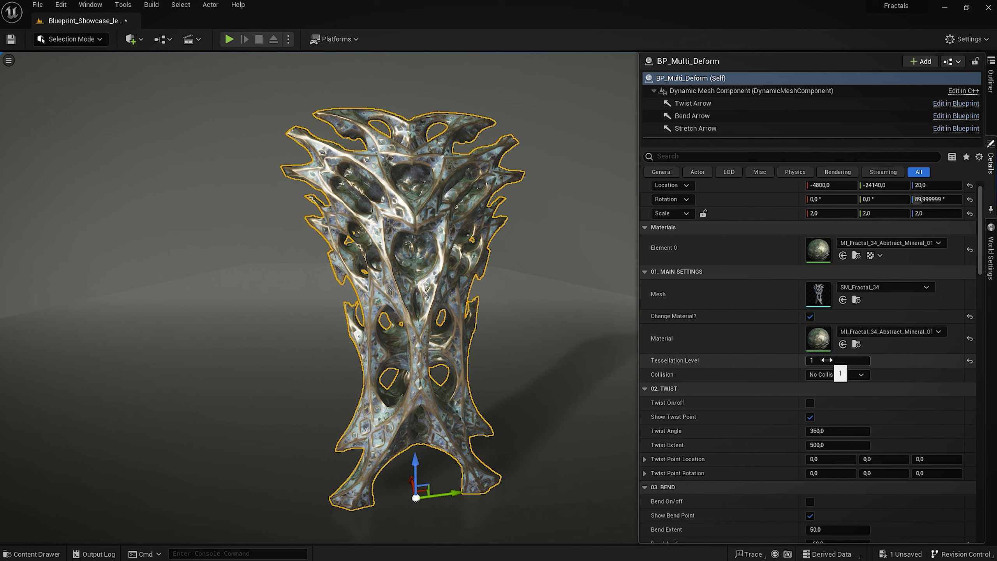
- Preview the Twist, Bend and Warp deformations one at a time, switching each back off
scroll(832, 356, "down", 2)
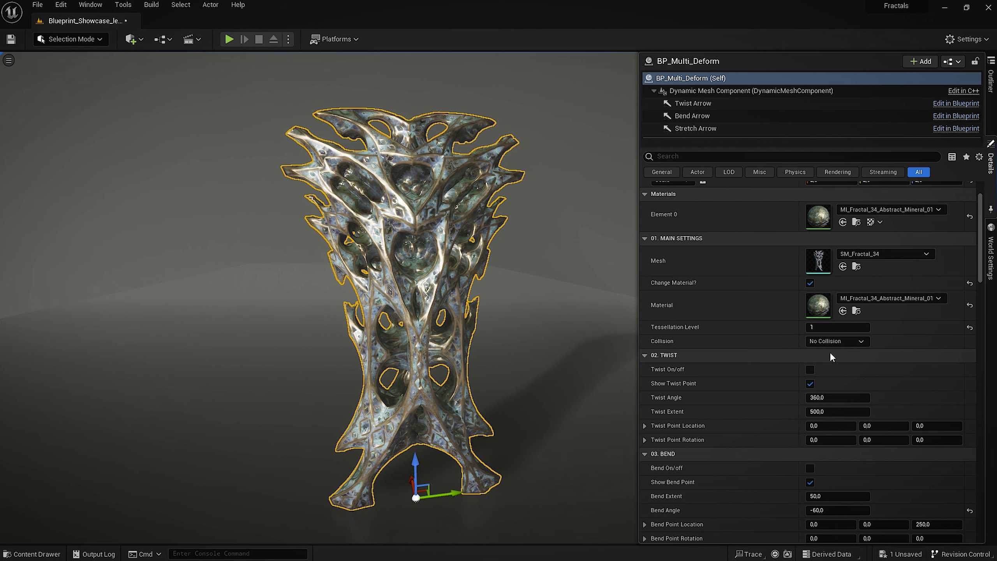
left_click(810, 369)
left_click(811, 369)
scroll(810, 388, "down", 5)
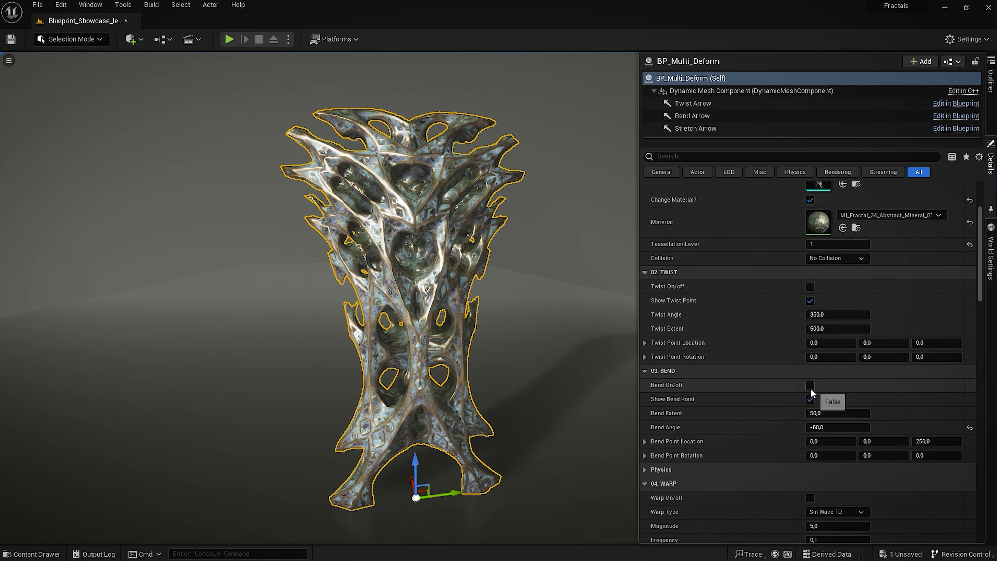
left_click(811, 386)
left_click(811, 386)
scroll(813, 387, "down", 6)
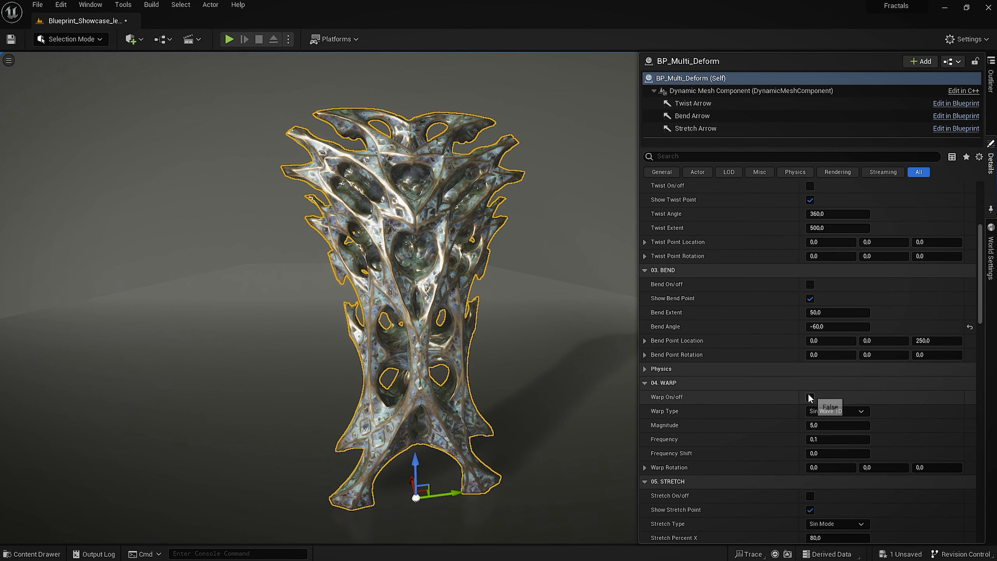
left_click(810, 397)
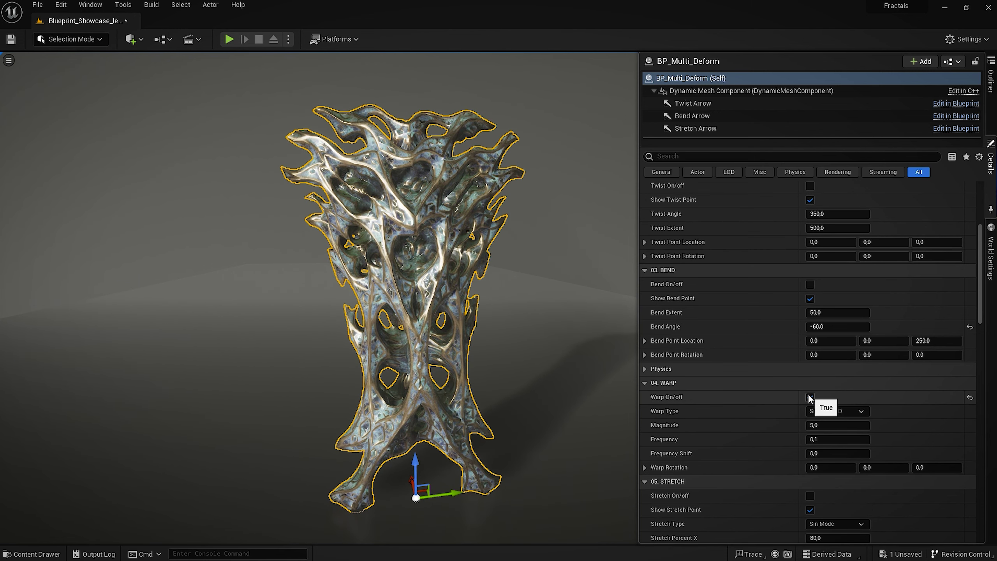
left_click(810, 397)
scroll(811, 397, "down", 5)
- Switch on Stretch, then re-enable Warp, Bend and Twist so all four apply together
left_click(810, 412)
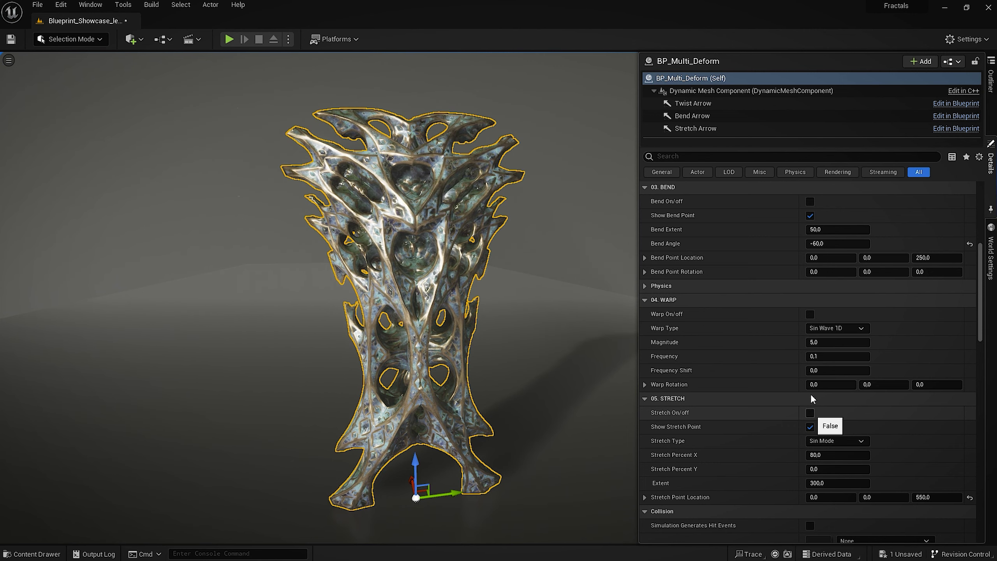
left_click(810, 315)
scroll(817, 324, "up", 7)
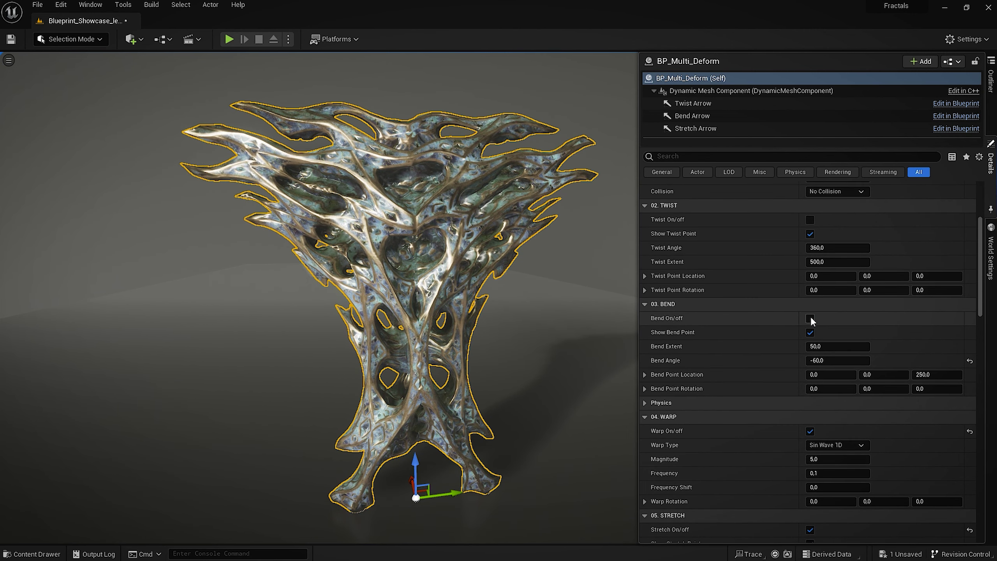
left_click(810, 319)
scroll(812, 322, "up", 5)
left_click(811, 303)
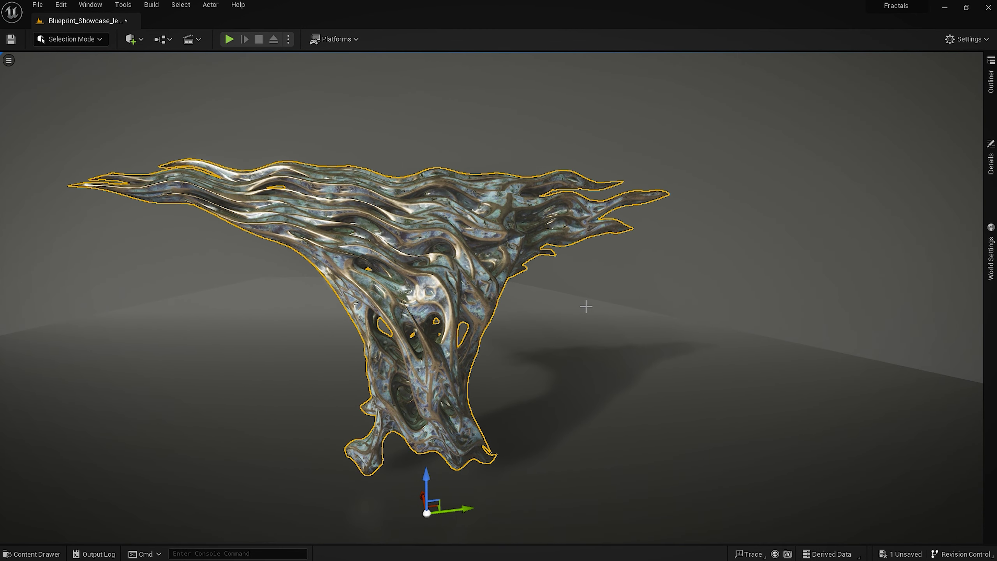
- In the fractal actor's Details, untick Show Twist Point and Show Bend Point to hide the helper arrows
key("g")
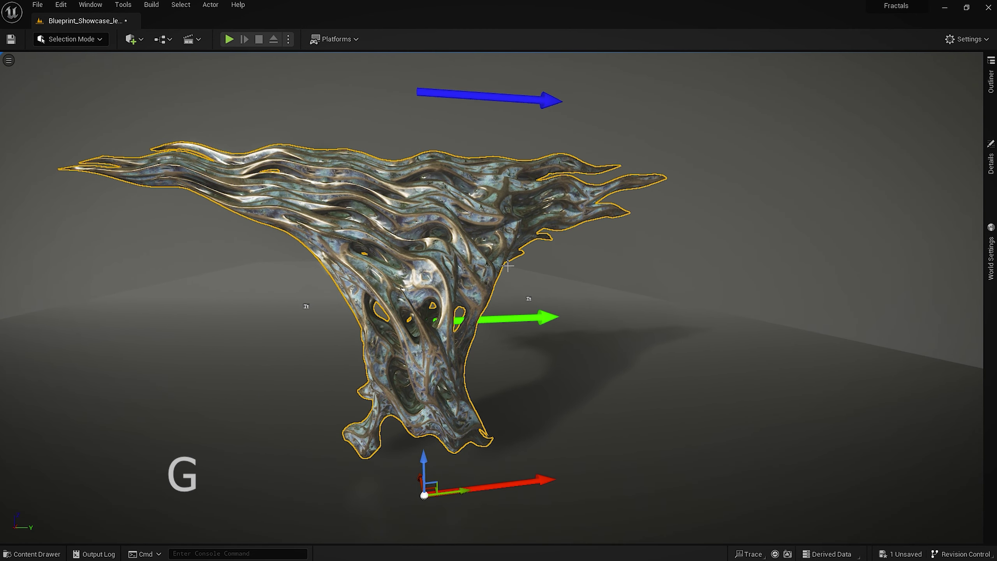
left_click(992, 163)
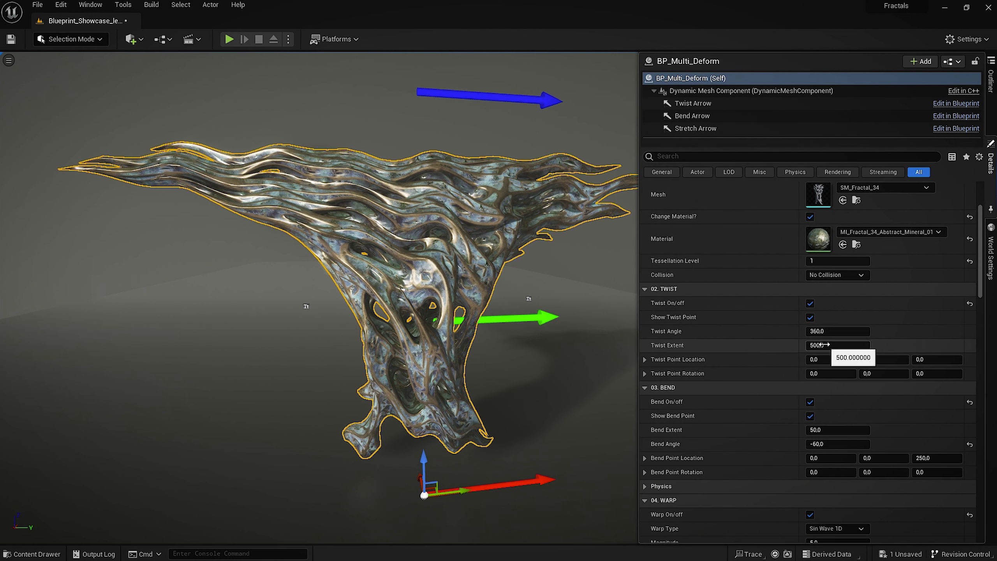
left_click(810, 317)
left_click(810, 416)
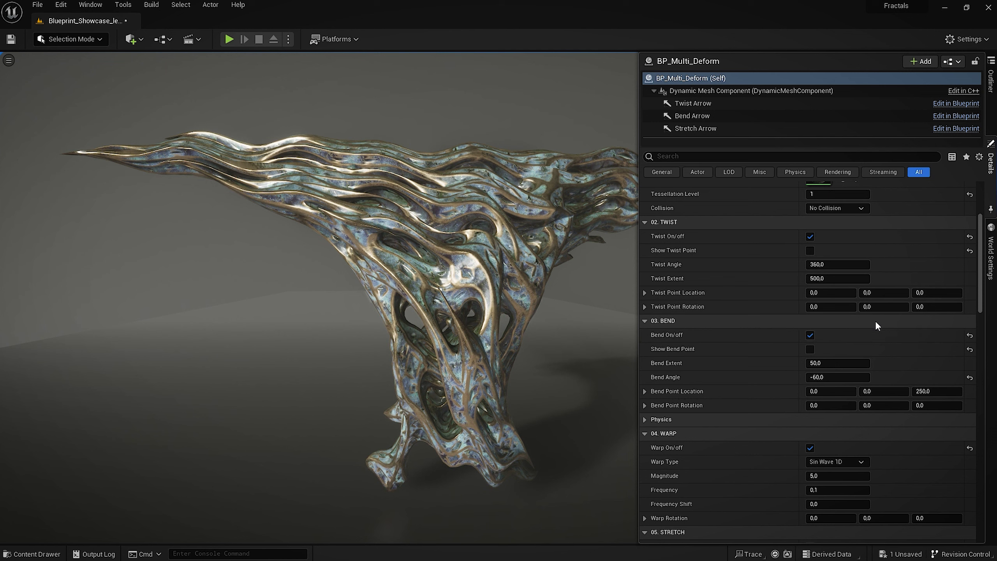
scroll(861, 335, "down", 2)
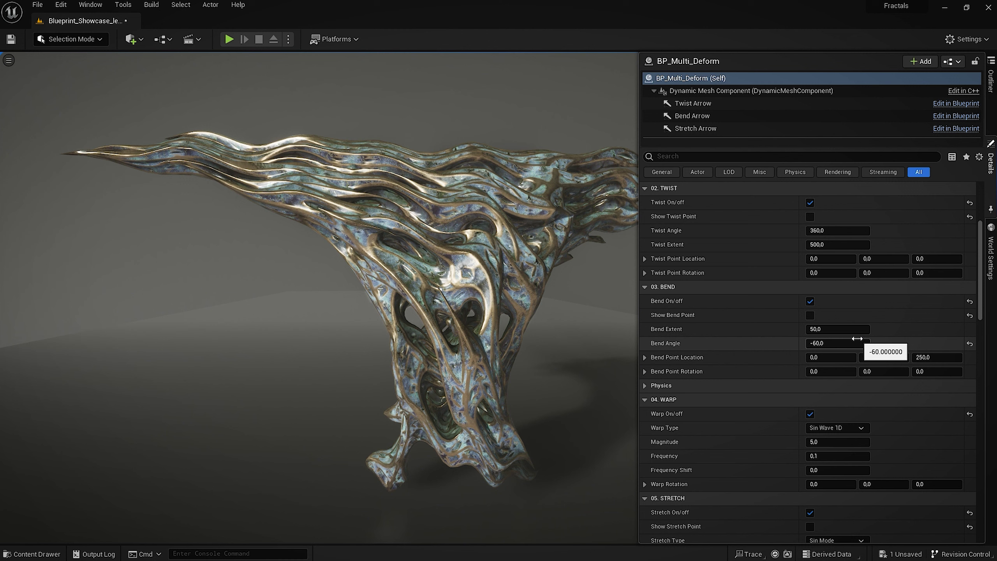
scroll(857, 342, "down", 10)
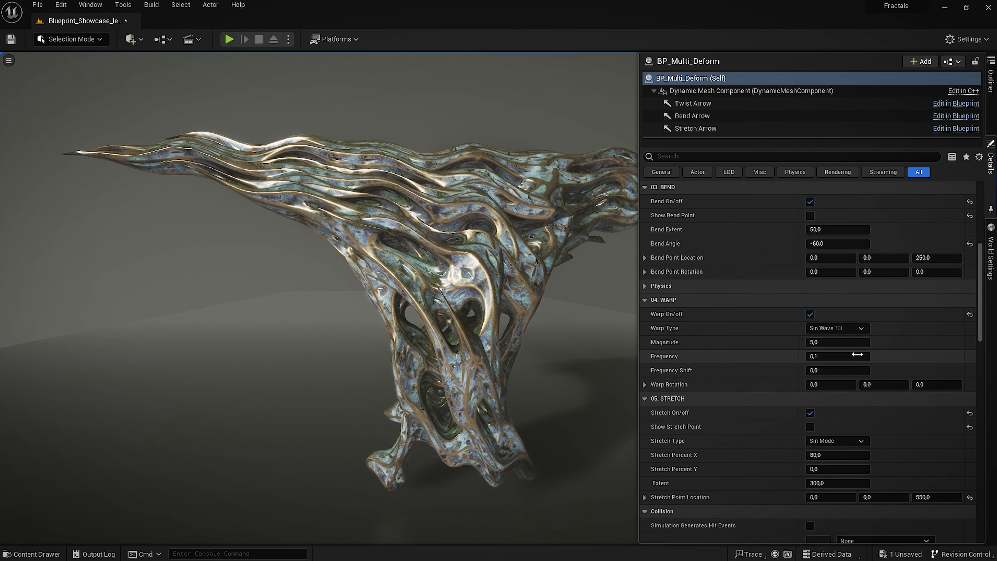
left_click(845, 372)
type("120")
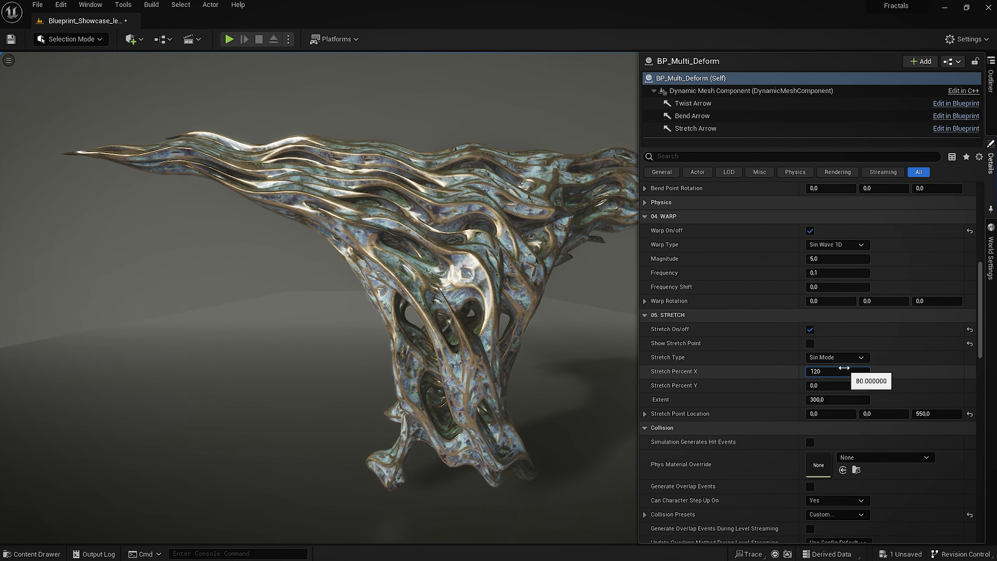
key("Return")
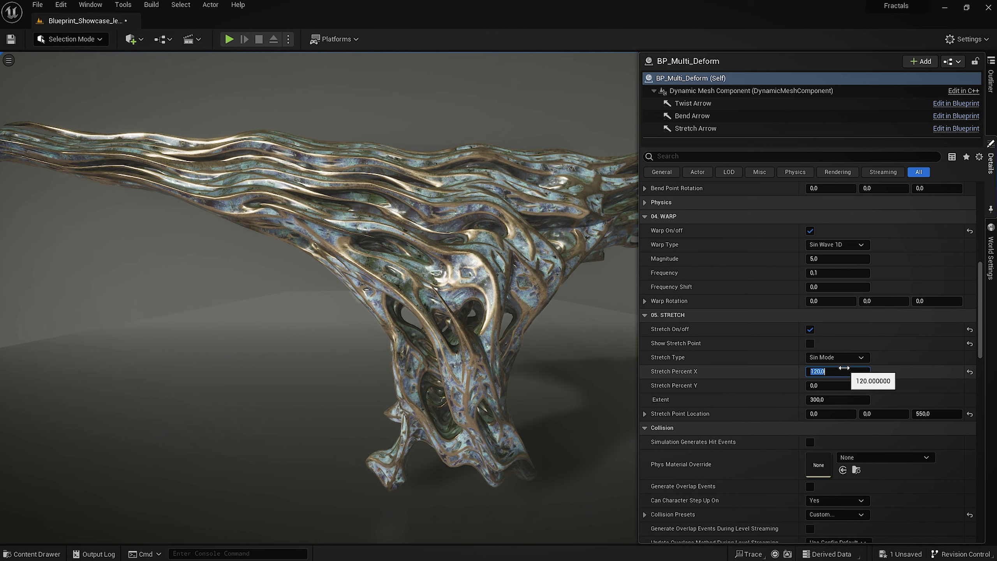
type("80")
key("Return")
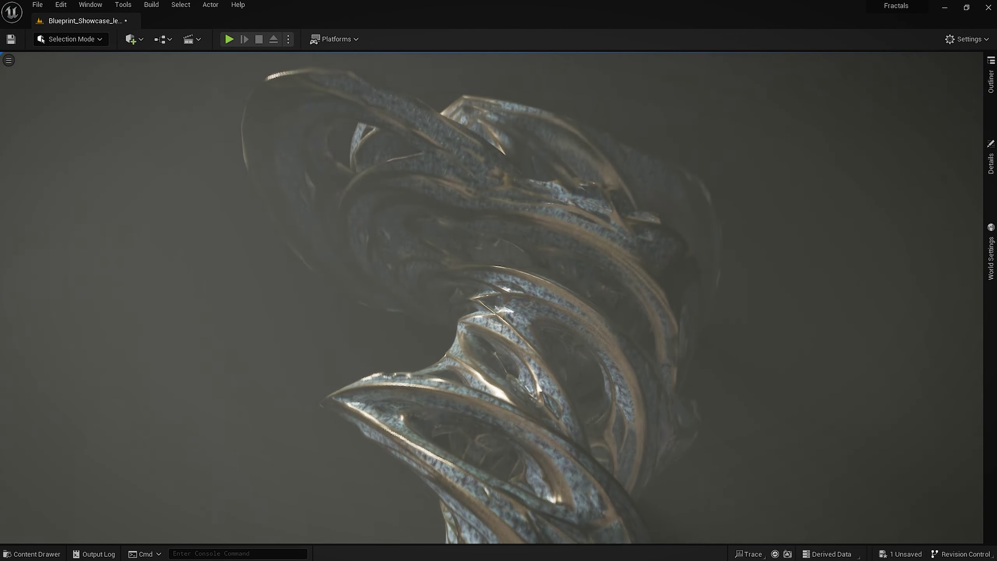
- Save the level containing the Mesh Multi Deform showcase with Ctrl+S
key("ctrl+s")
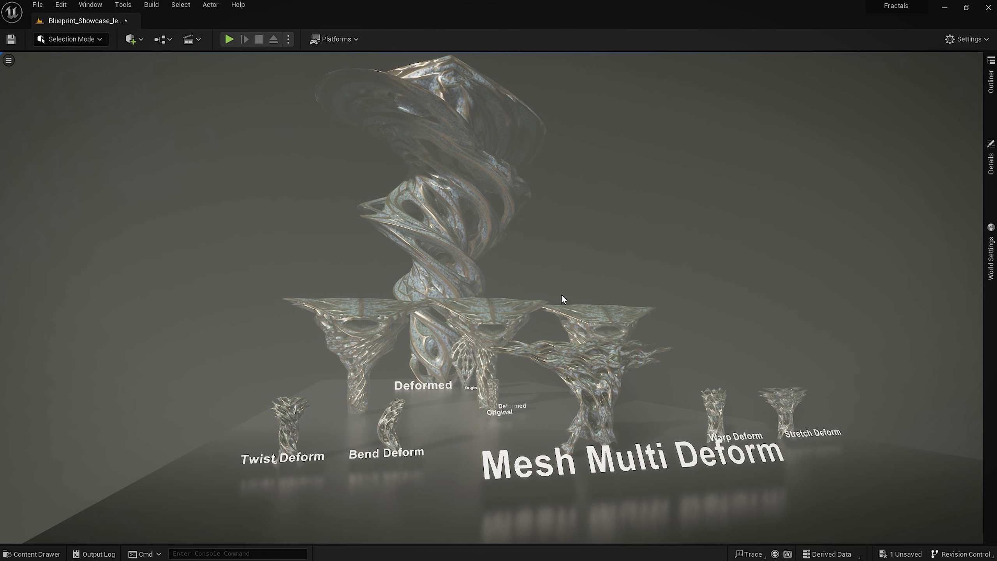
- In Edit > Plugins filtered by 'procedural content', toggle Procedural Content Generation Framework off and back on
left_click(59, 9)
left_click(106, 167)
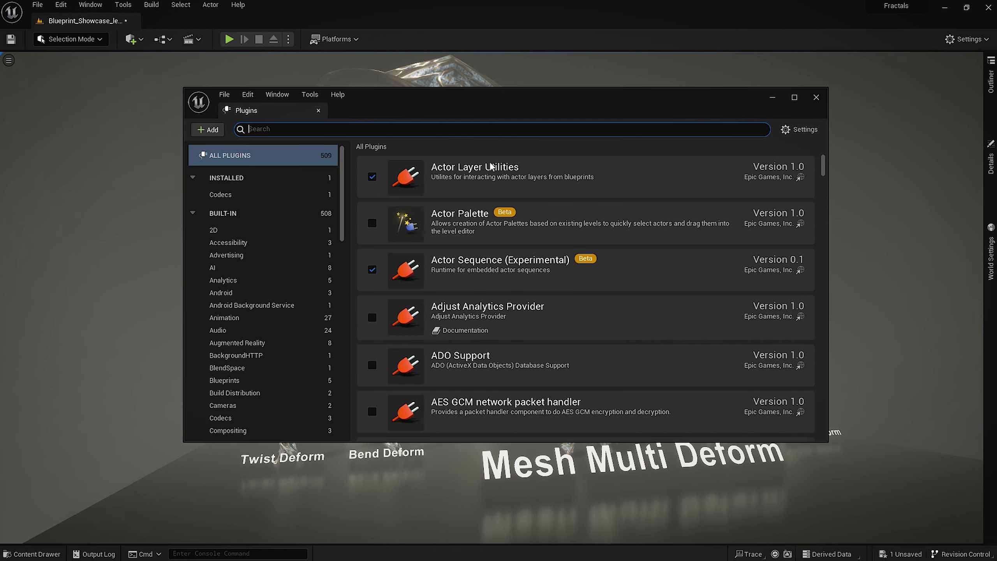
type("procedural content")
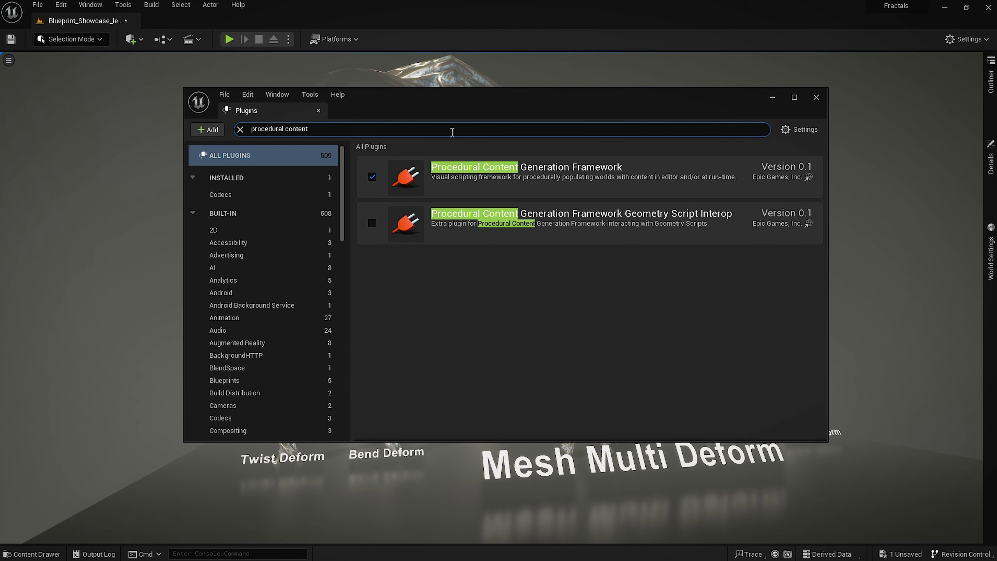
left_click(373, 177)
left_click(373, 177)
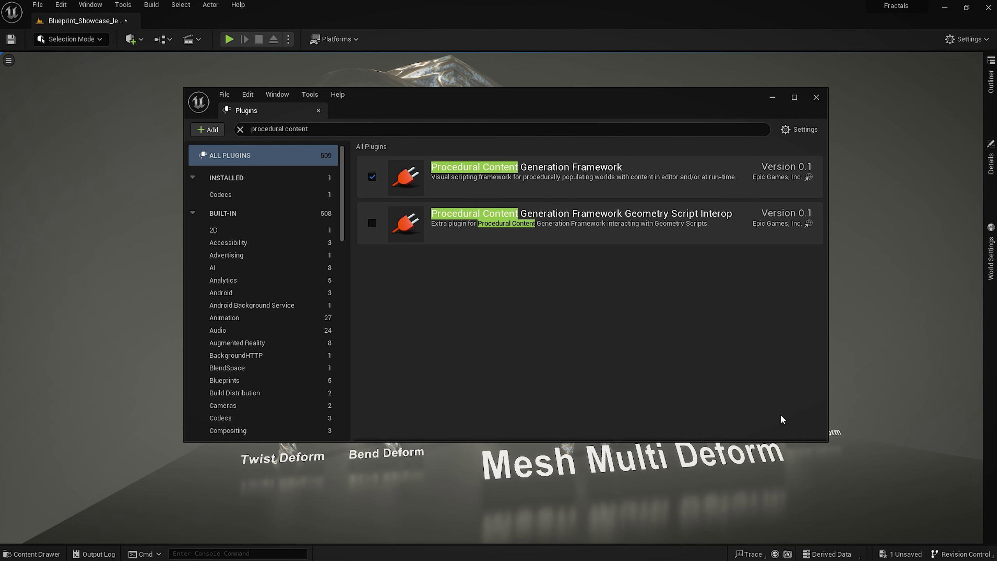